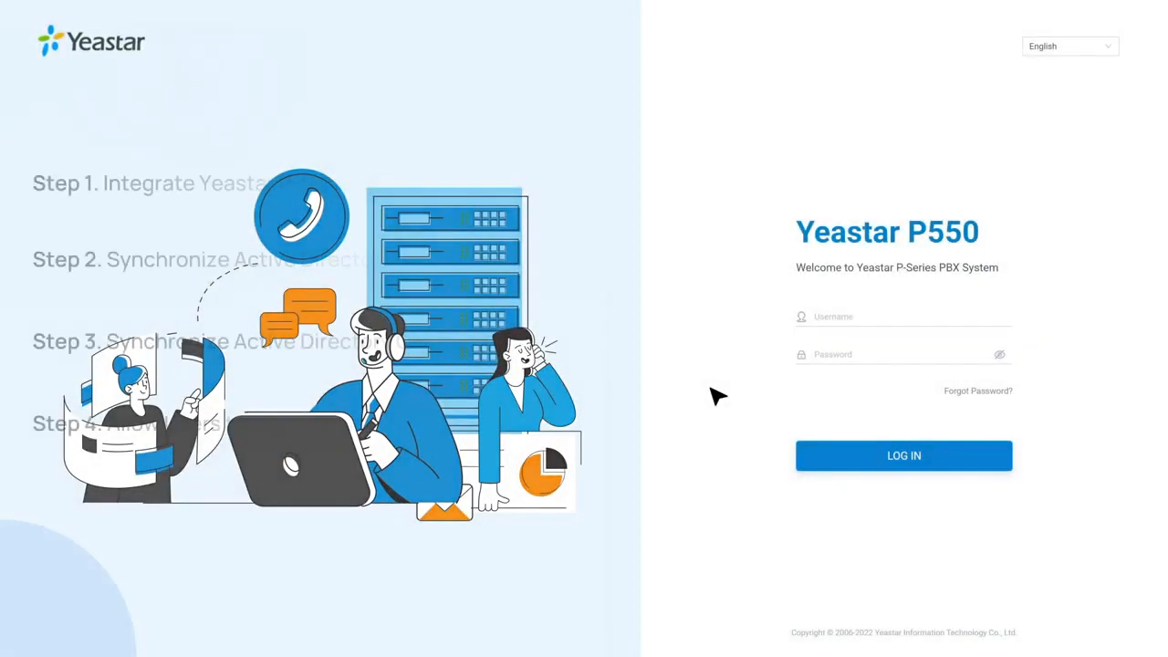
# - Log in to the PBX management portal as admin with the account password
pyautogui.click(950, 322)
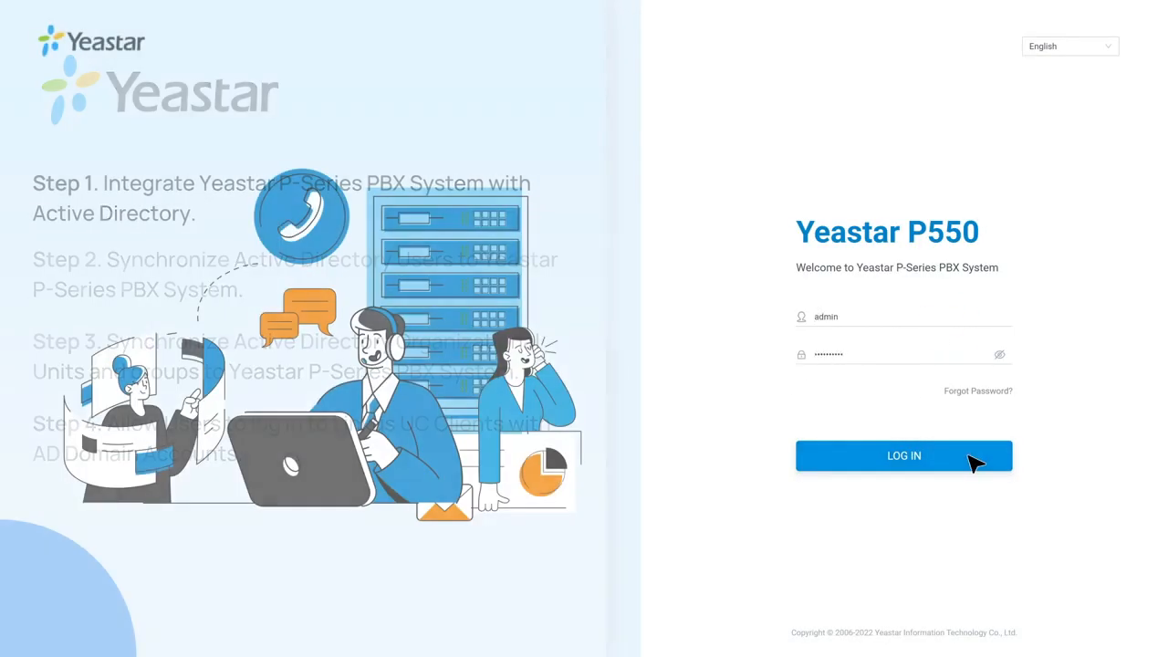
pyautogui.click(975, 458)
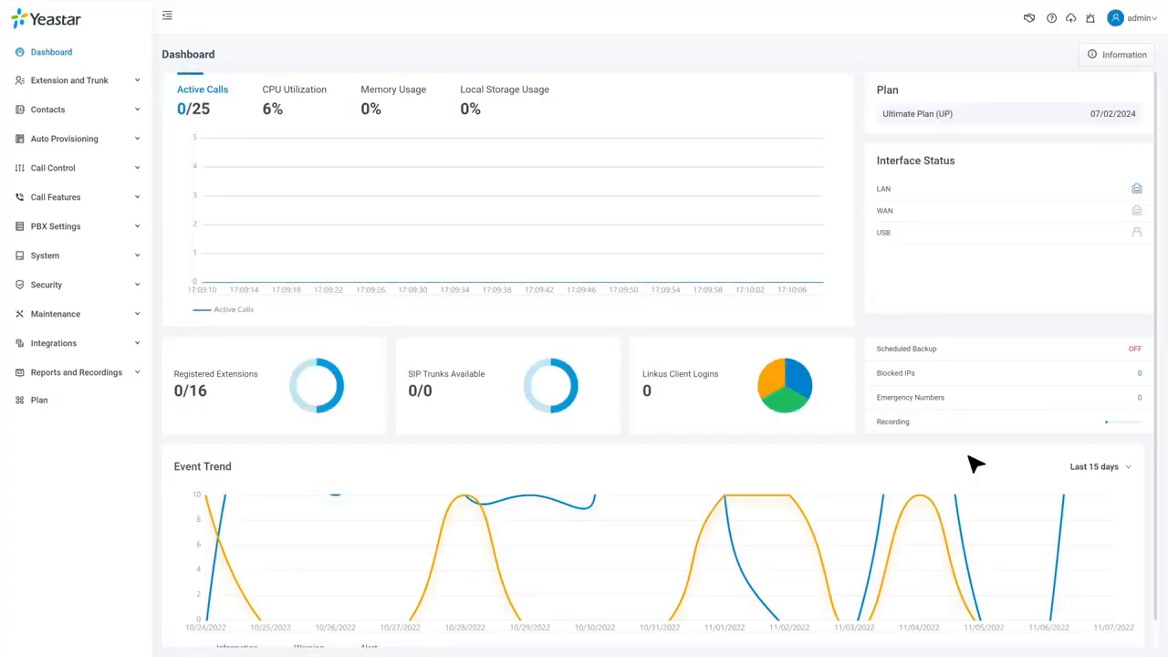
# - Open the Active Directory (AD) integration from the User Sync & SSO settings
pyautogui.click(137, 343)
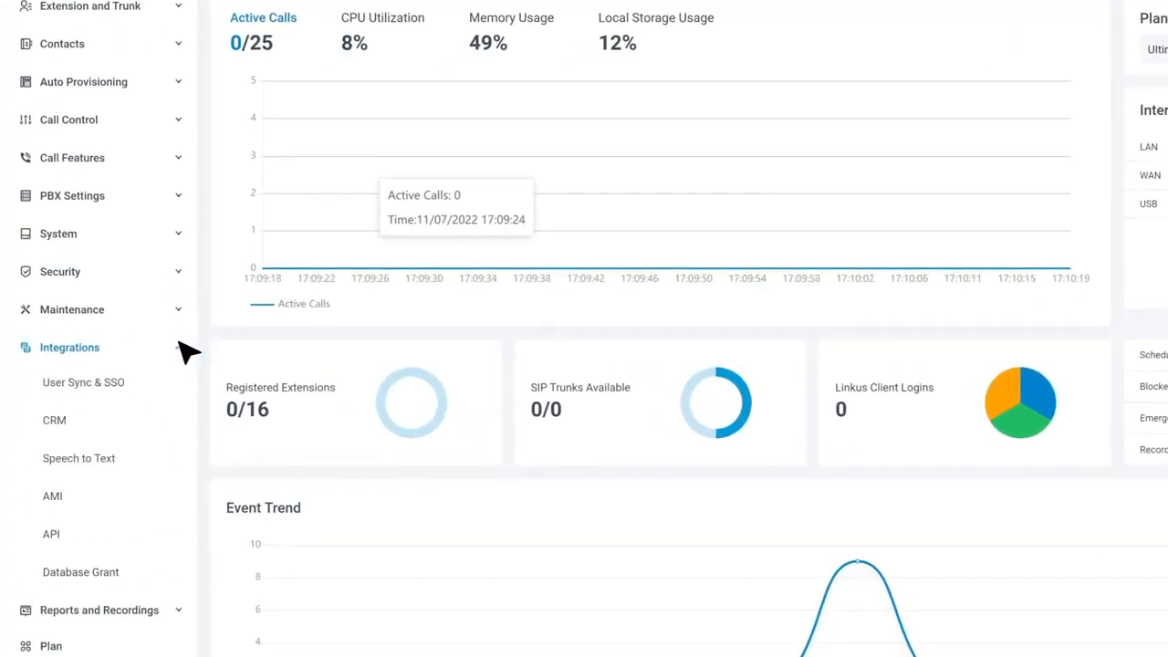
pyautogui.click(153, 388)
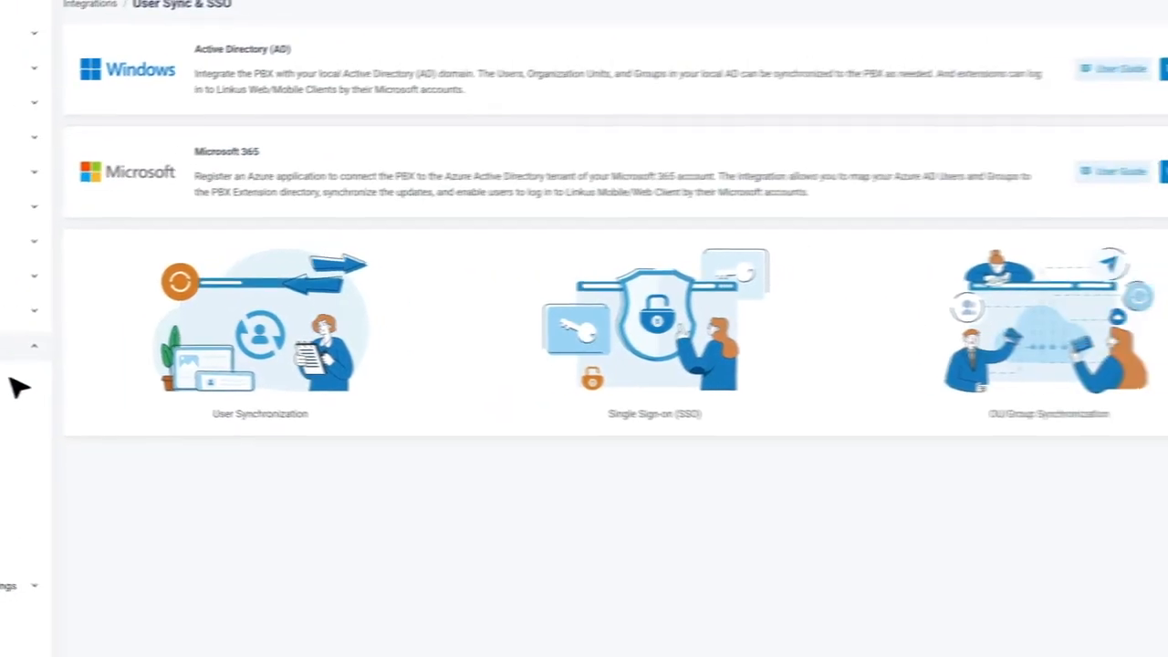
pyautogui.click(1107, 78)
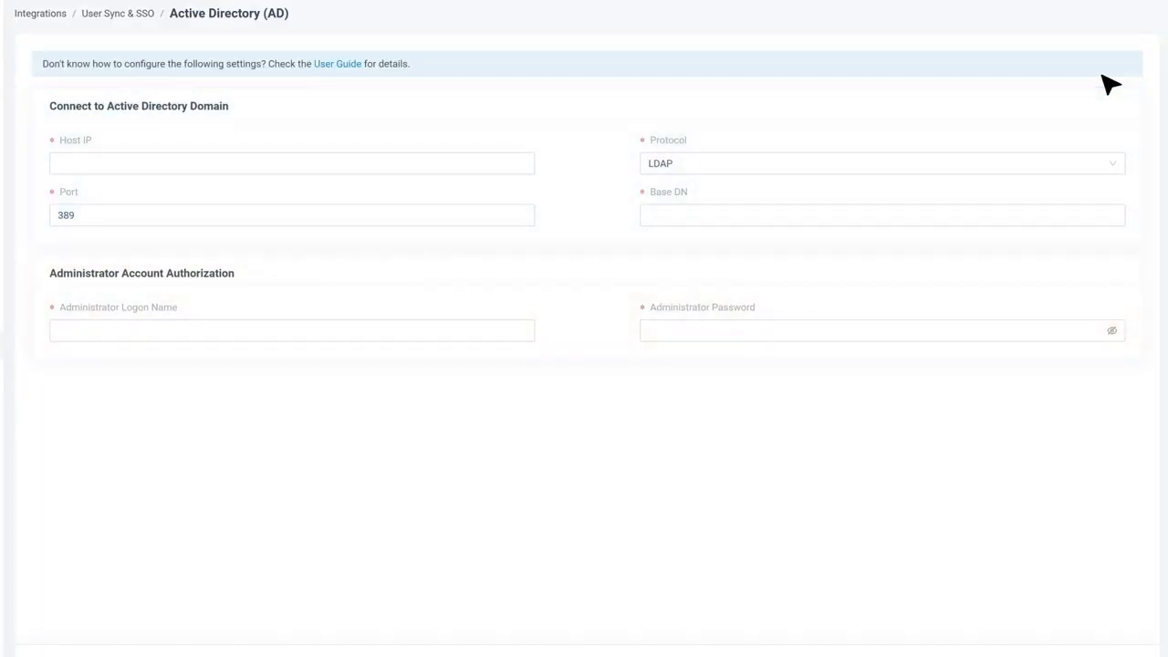
# - Set the domain connection to host IP 192.168.28.67, protocol LDAP, port 389 and base DN OU=Marketing,dc=sample,dc=com
pyautogui.click(518, 163)
pyautogui.write('1')
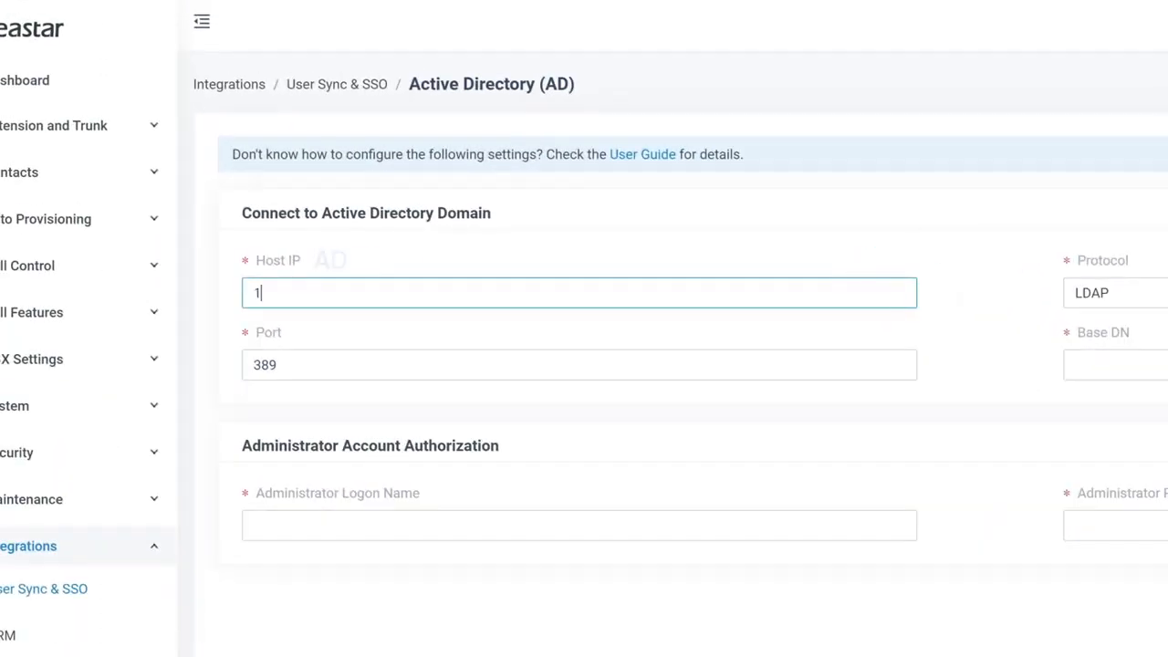
pyautogui.write('92.168.28.67')
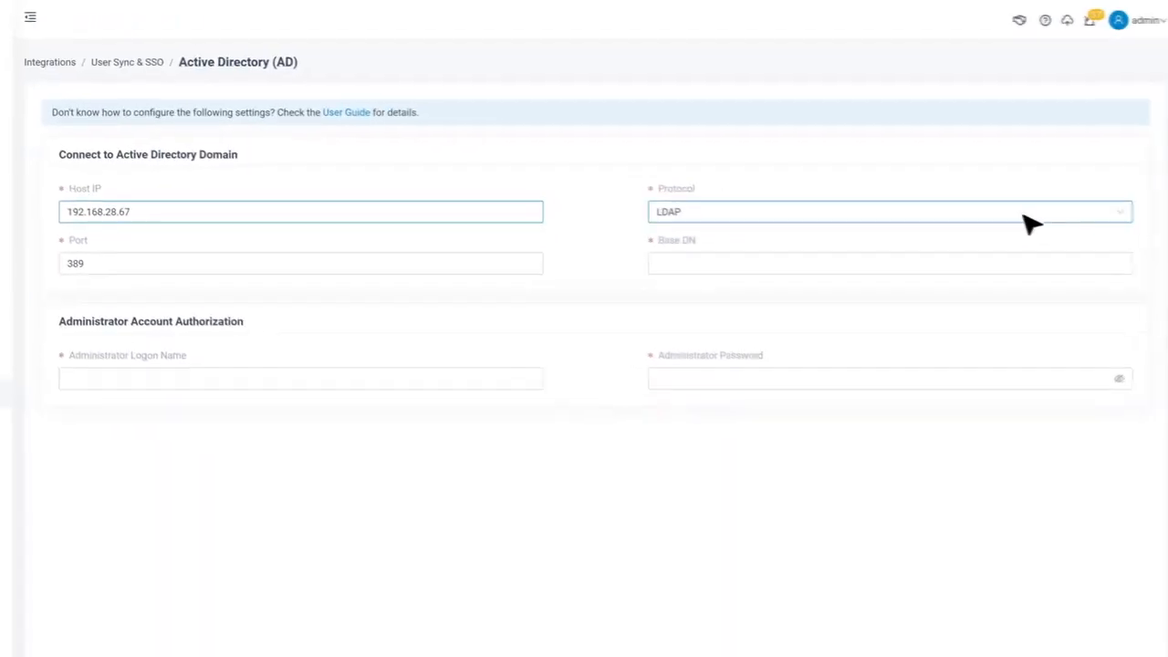
pyautogui.click(1115, 212)
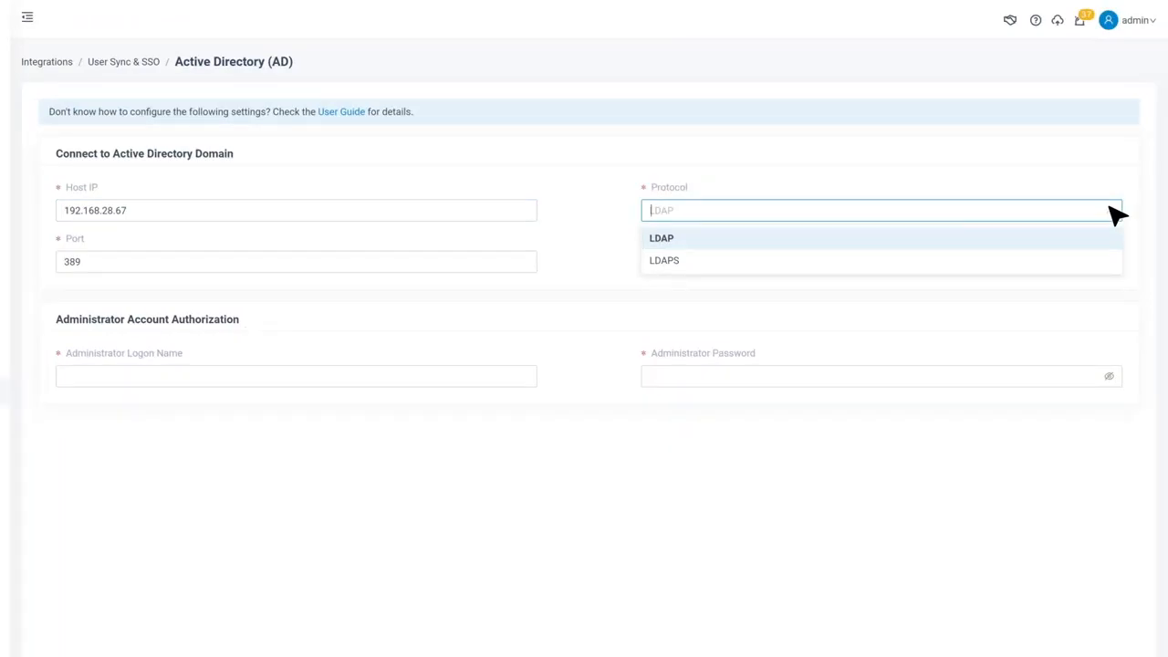
pyautogui.click(1102, 239)
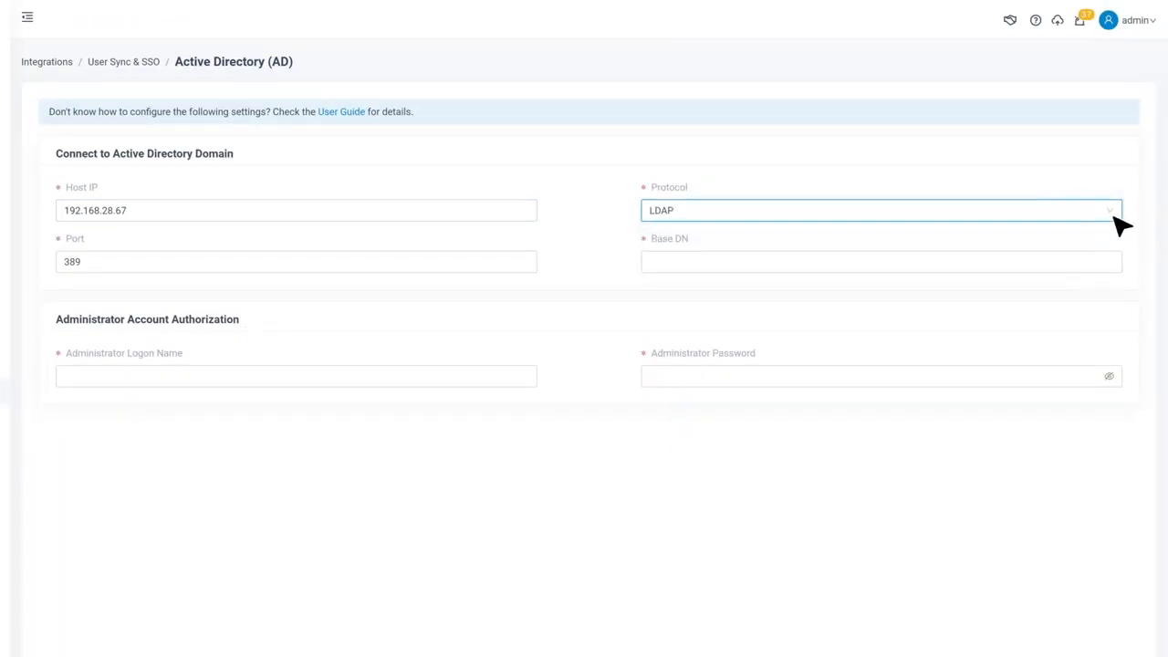
pyautogui.click(453, 259)
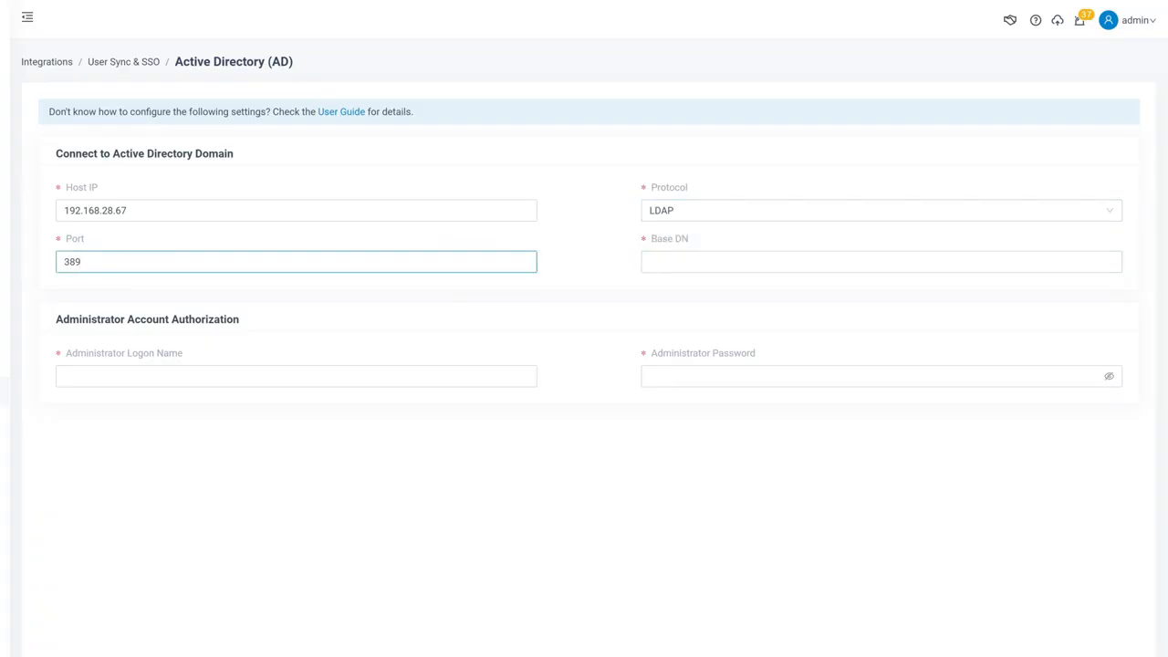
pyautogui.click(855, 263)
pyautogui.write('OU=Marketing,dc=sample,dc=com')
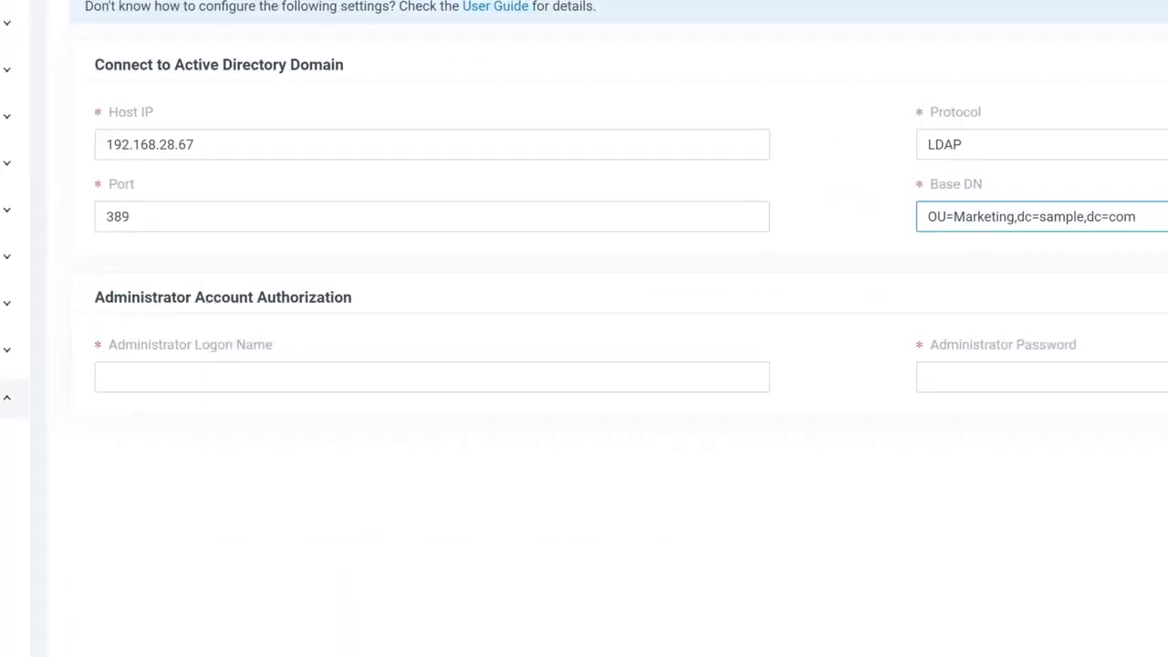
# - Enter the administrator's logon name in DN format and the administrator password, then save the Active Directory connection and acknowledge the initialization
pyautogui.click(663, 378)
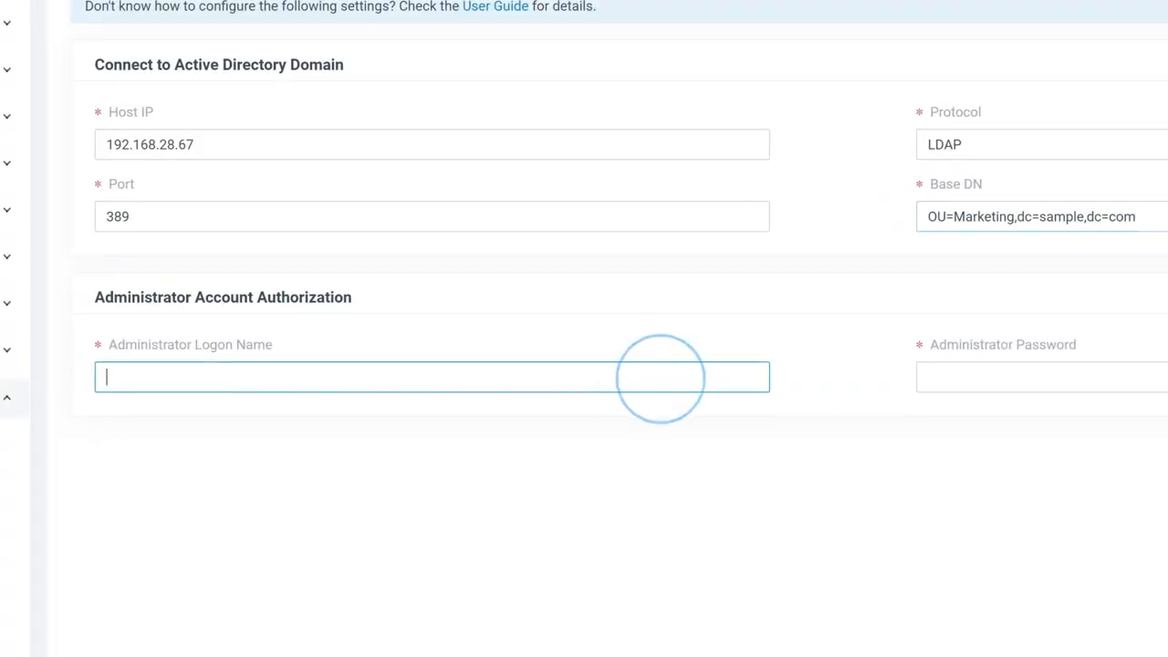
pyautogui.write('cn=Jason,OU=Ma')
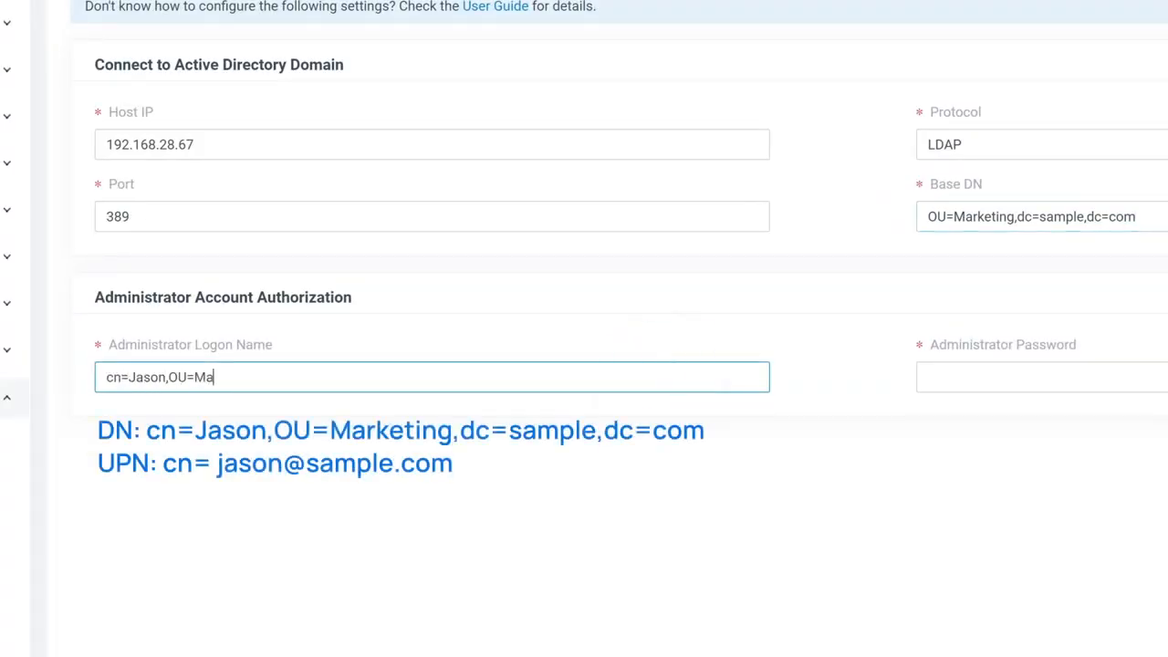
pyautogui.write('rketing,dc=sample,dc=com')
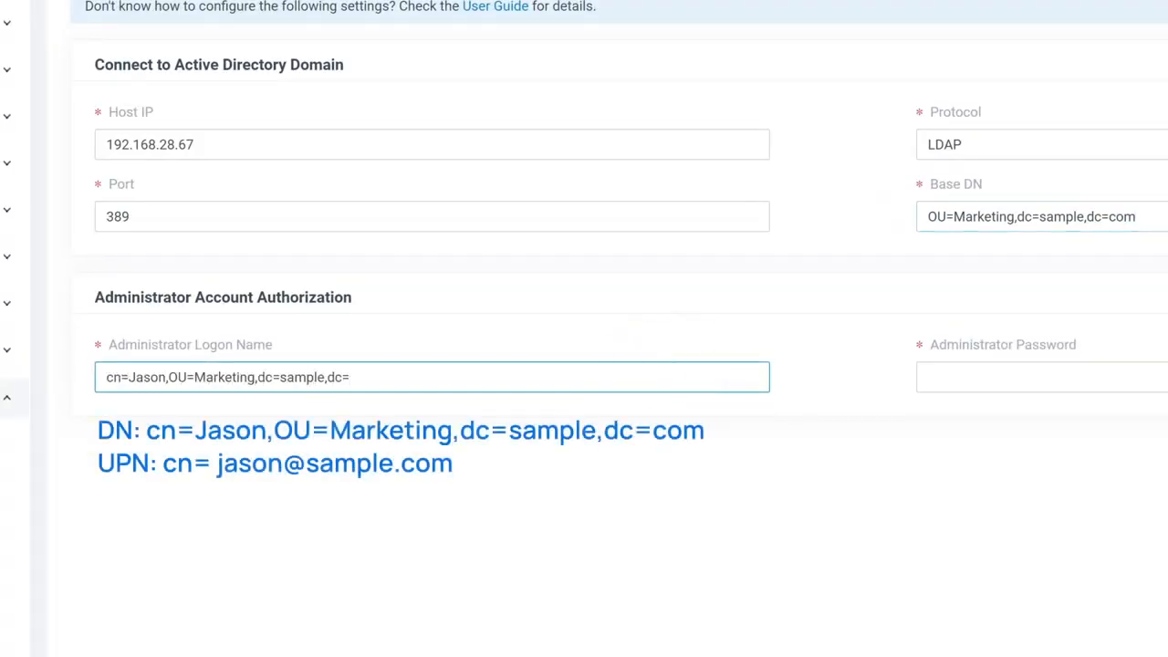
pyautogui.click(1077, 376)
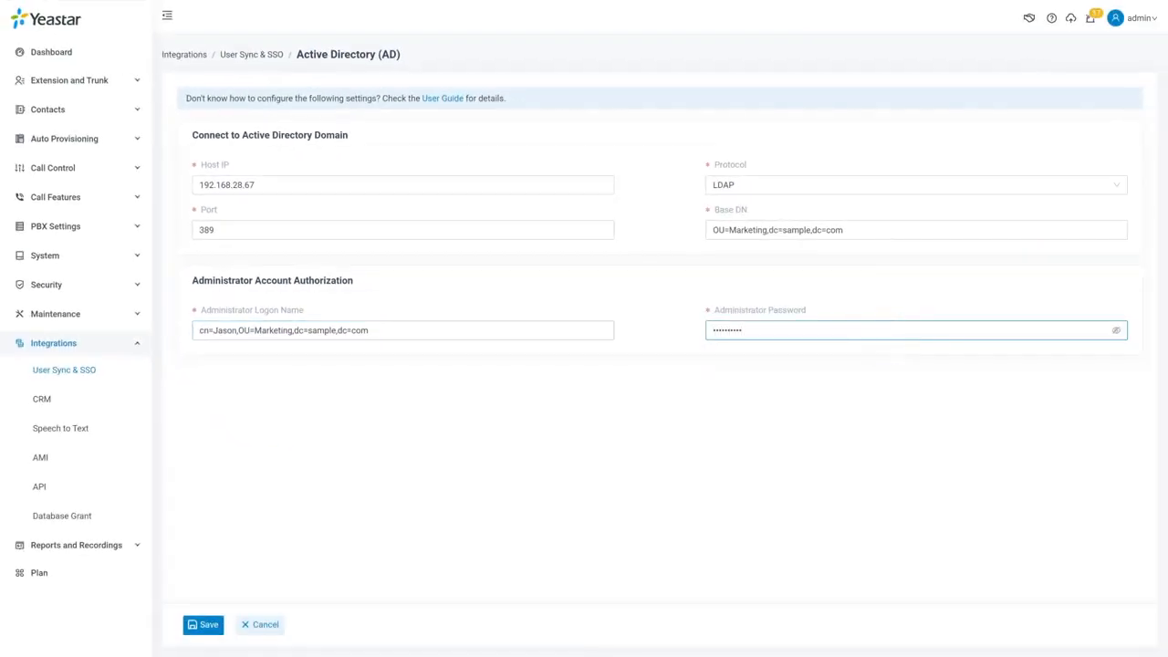
pyautogui.click(215, 626)
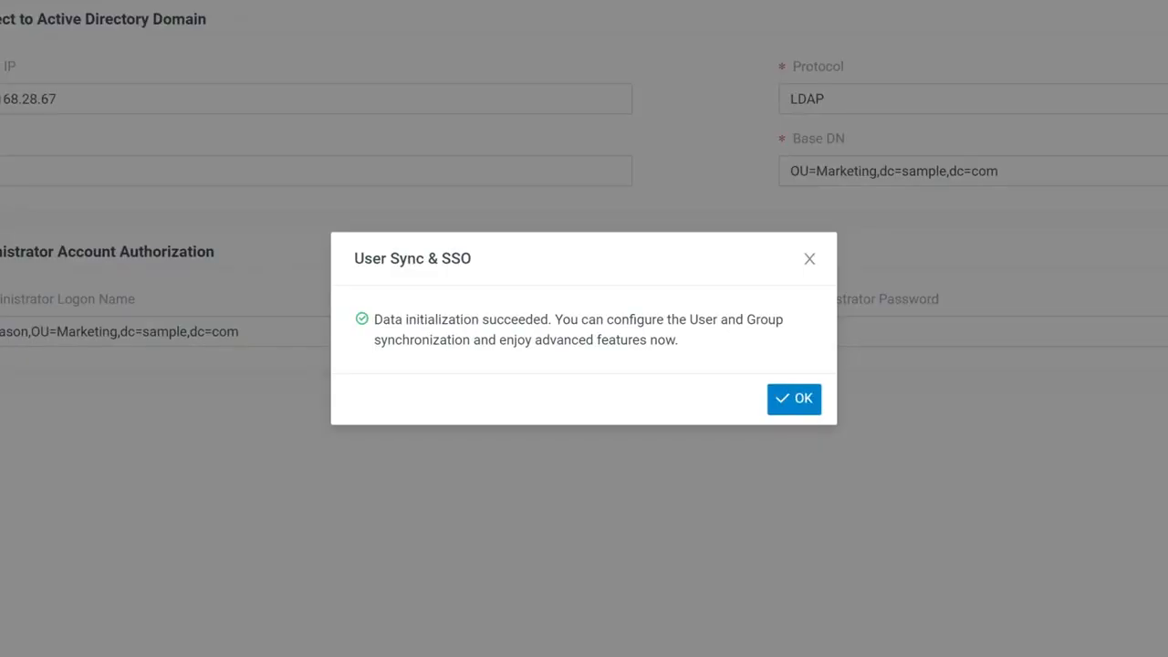
pyautogui.click(808, 405)
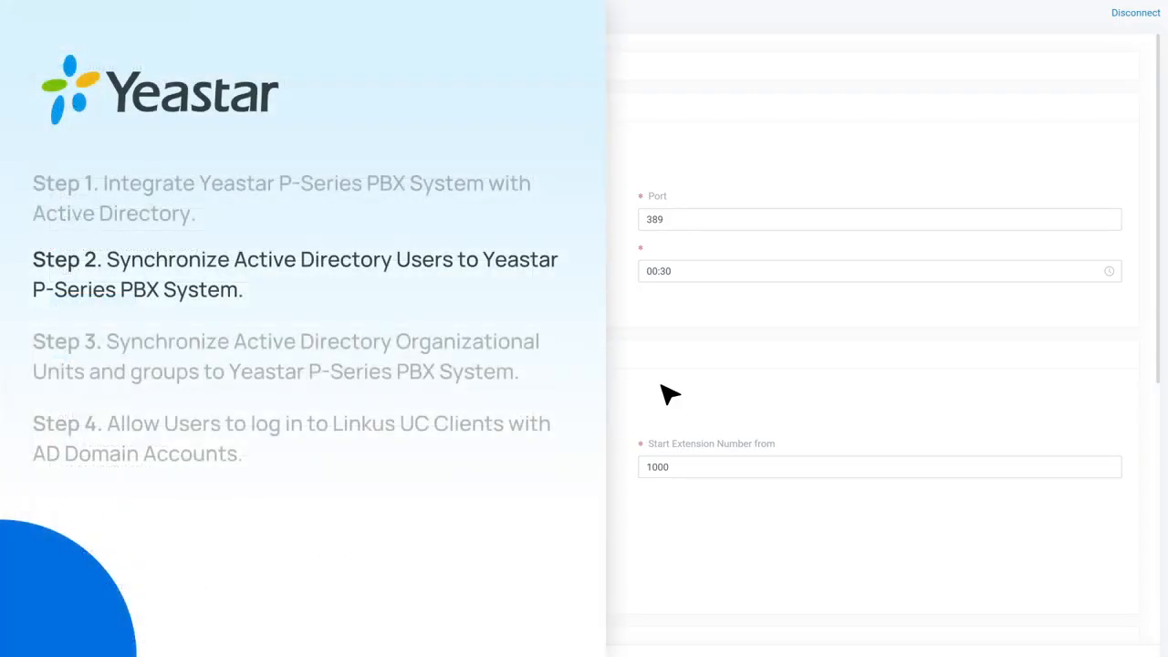
# - Limit extension auto creation to Users in Specific Organizational Unit, selecting Sales and TechSupport instead of Marketing
pyautogui.scroll(-3, 671, 394)
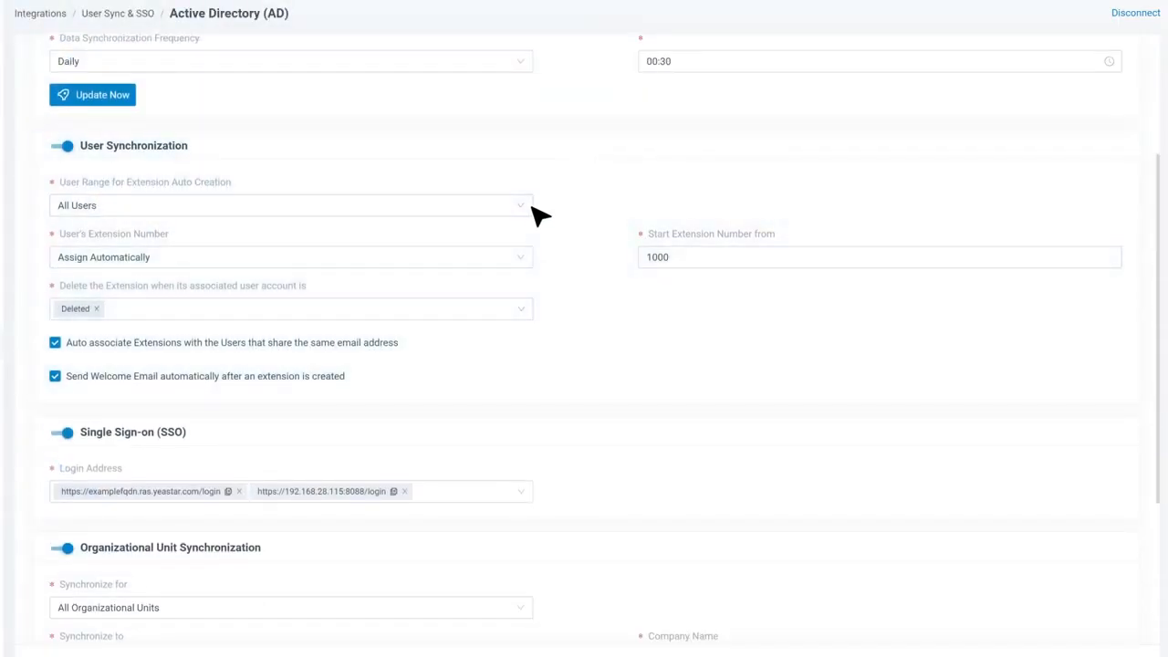
pyautogui.click(530, 209)
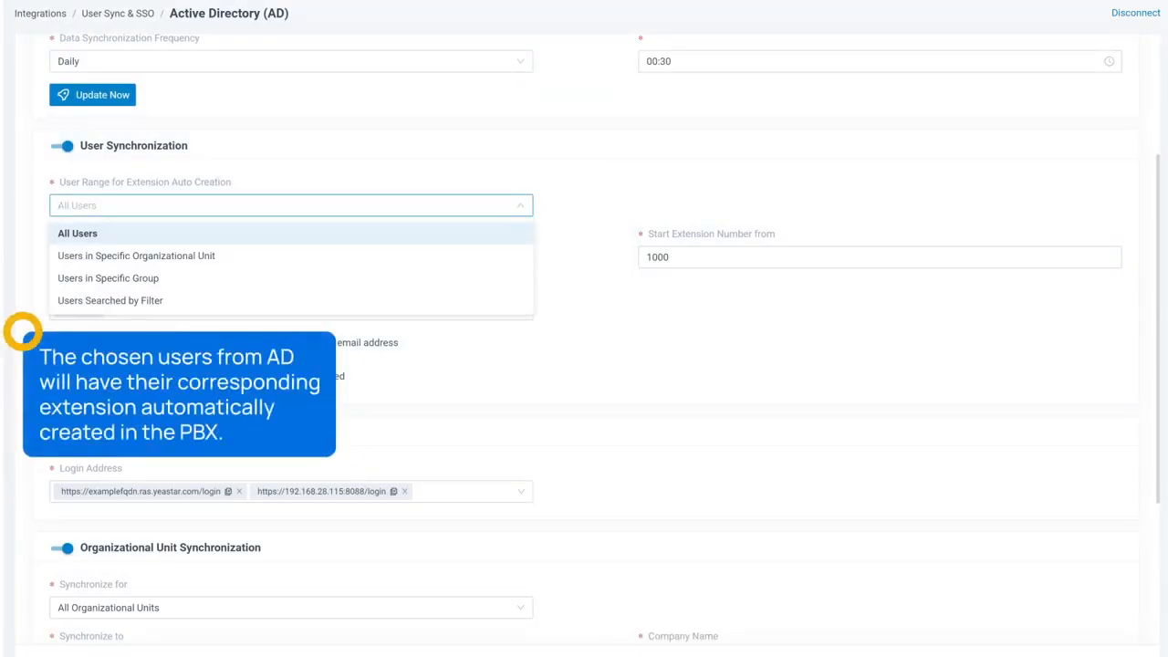
pyautogui.click(497, 255)
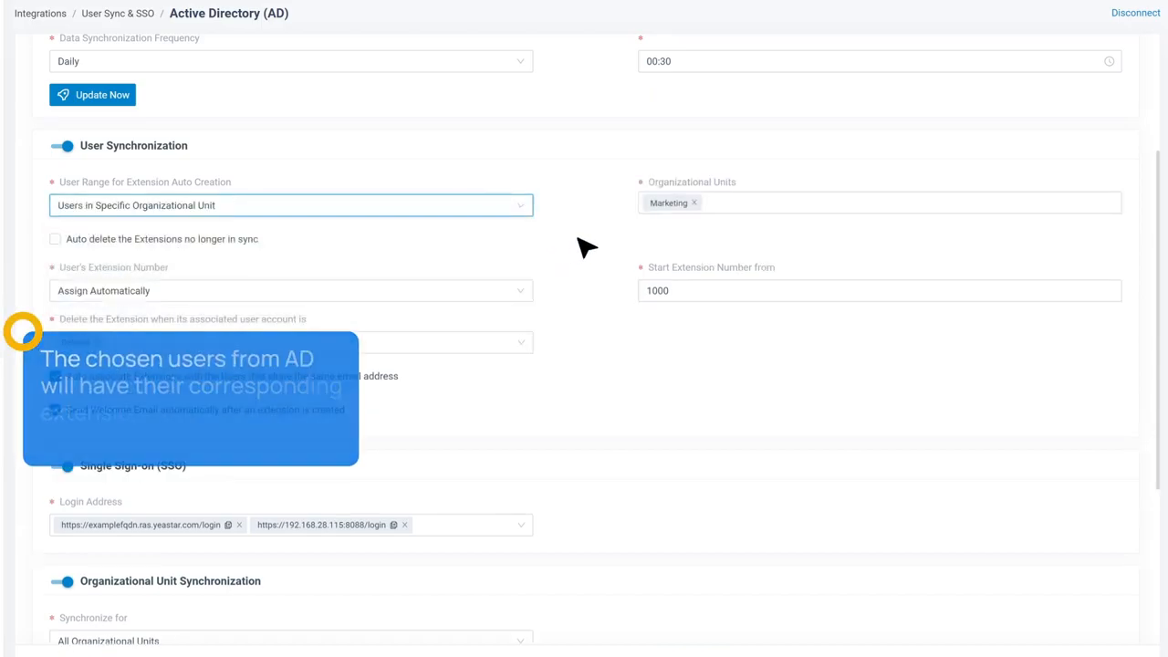
pyautogui.click(912, 203)
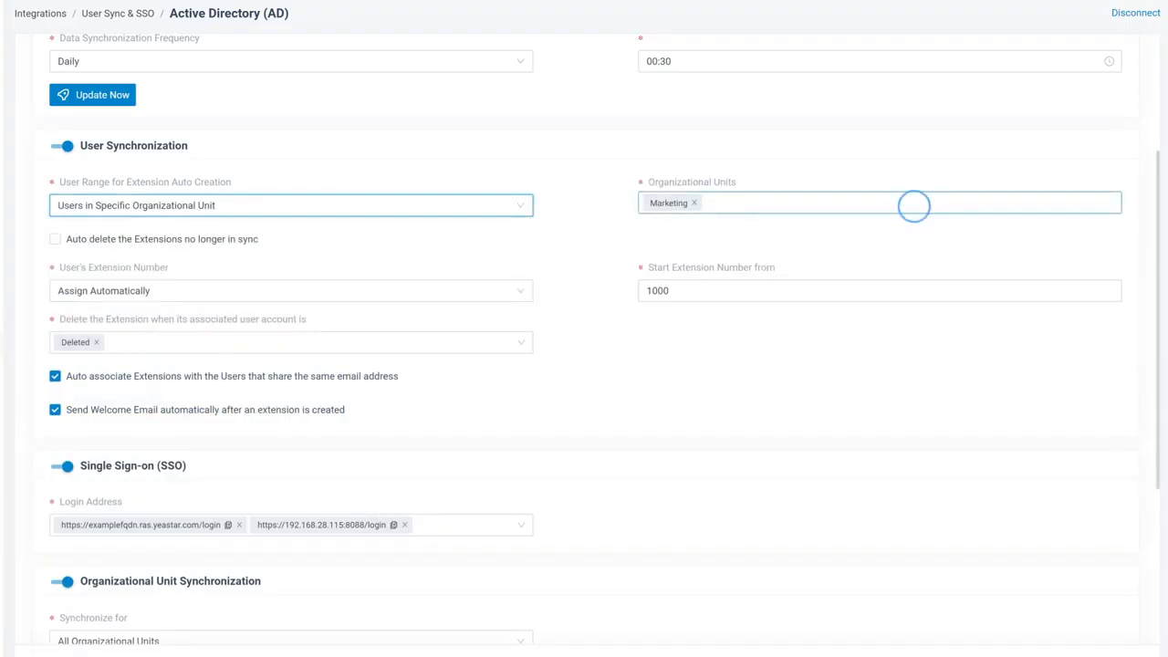
pyautogui.click(648, 233)
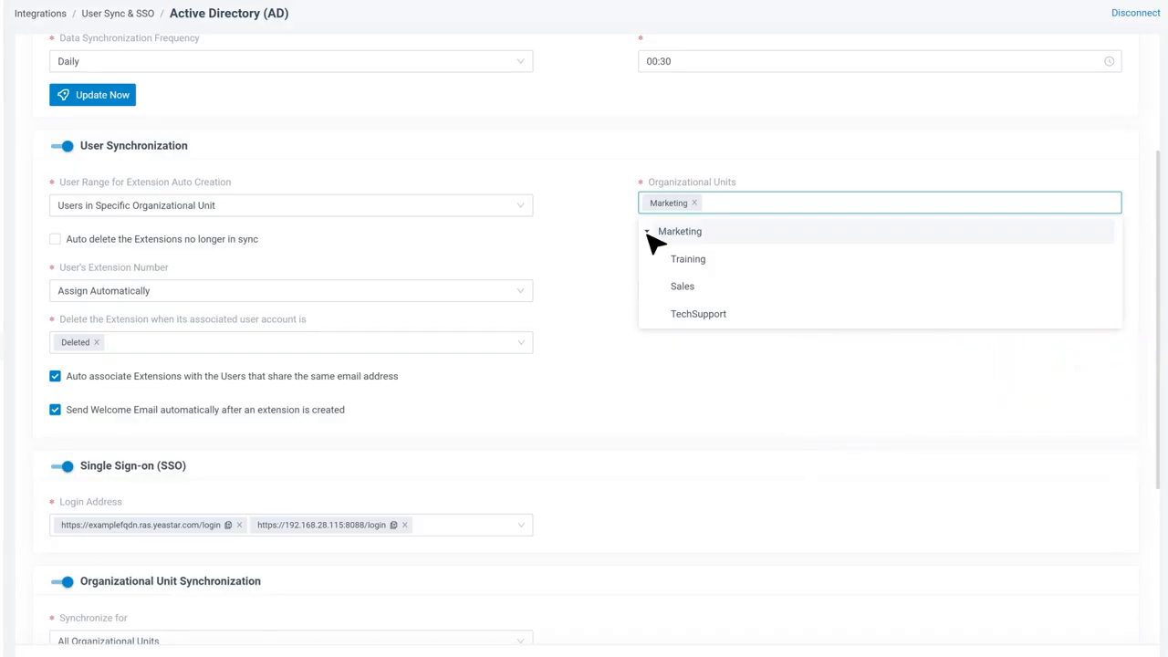
pyautogui.click(683, 286)
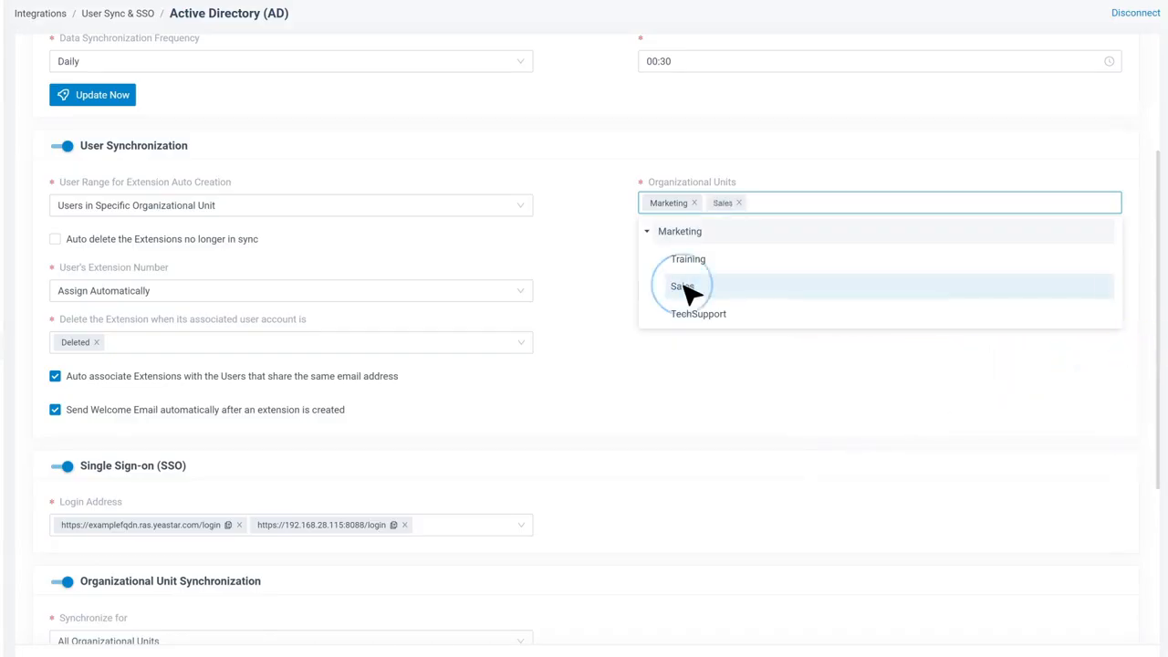
pyautogui.click(698, 313)
pyautogui.click(680, 234)
pyautogui.click(602, 230)
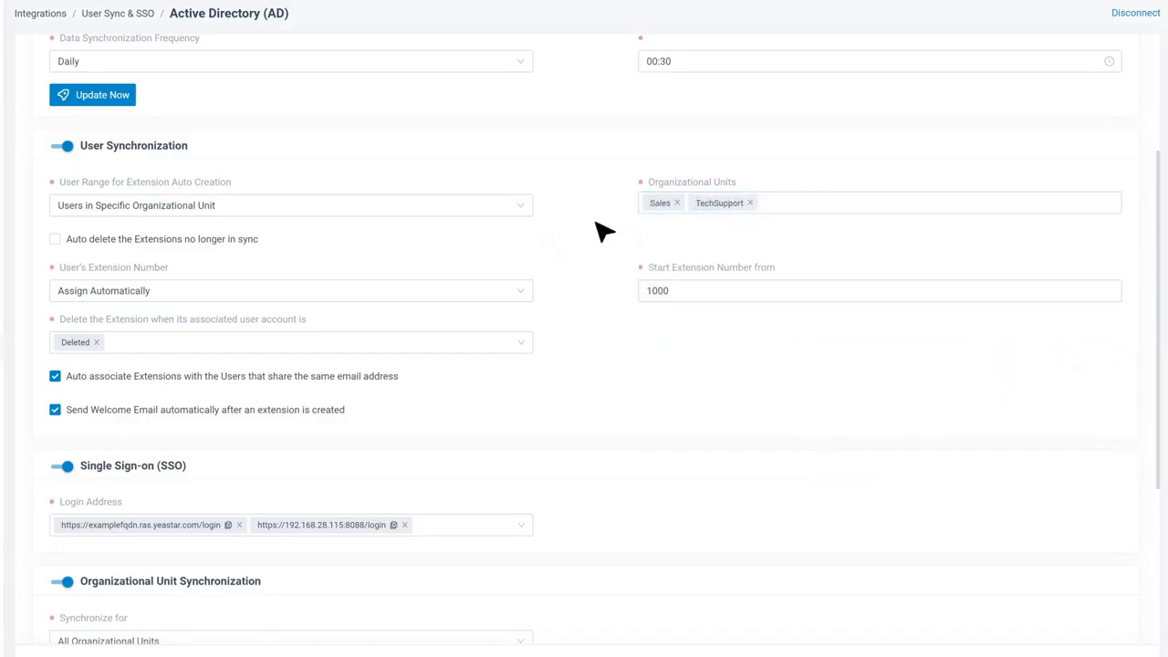
# - Set the User's Extension Number to Assign Automatically and review the account conditions for deleting extensions
pyautogui.click(529, 294)
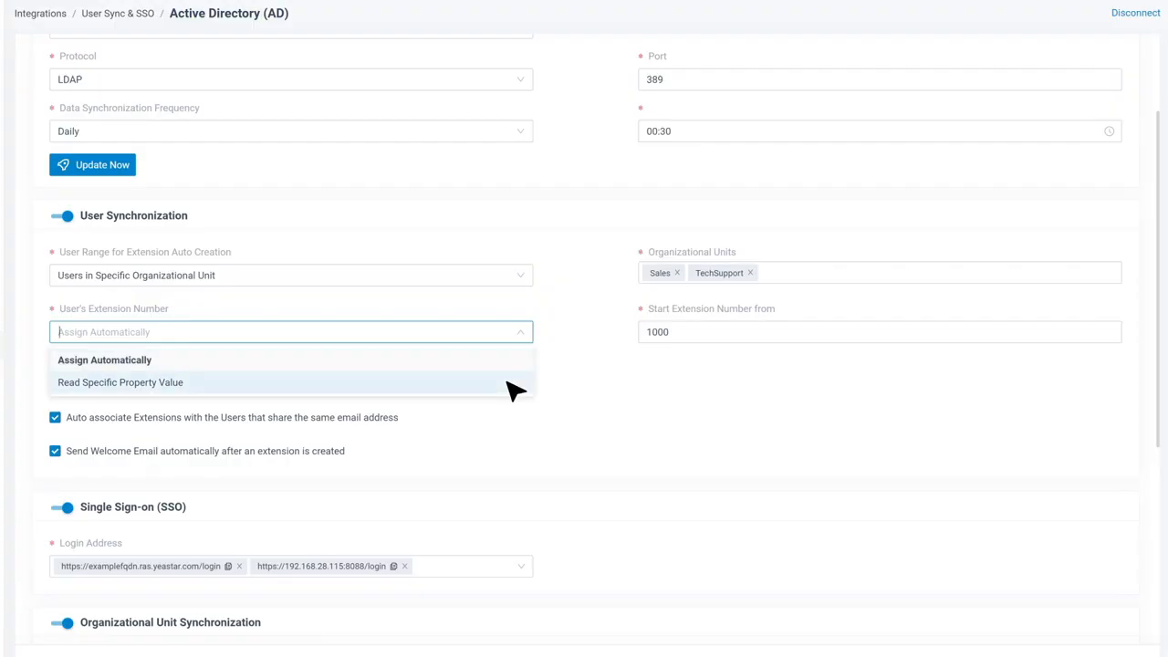
pyautogui.click(516, 361)
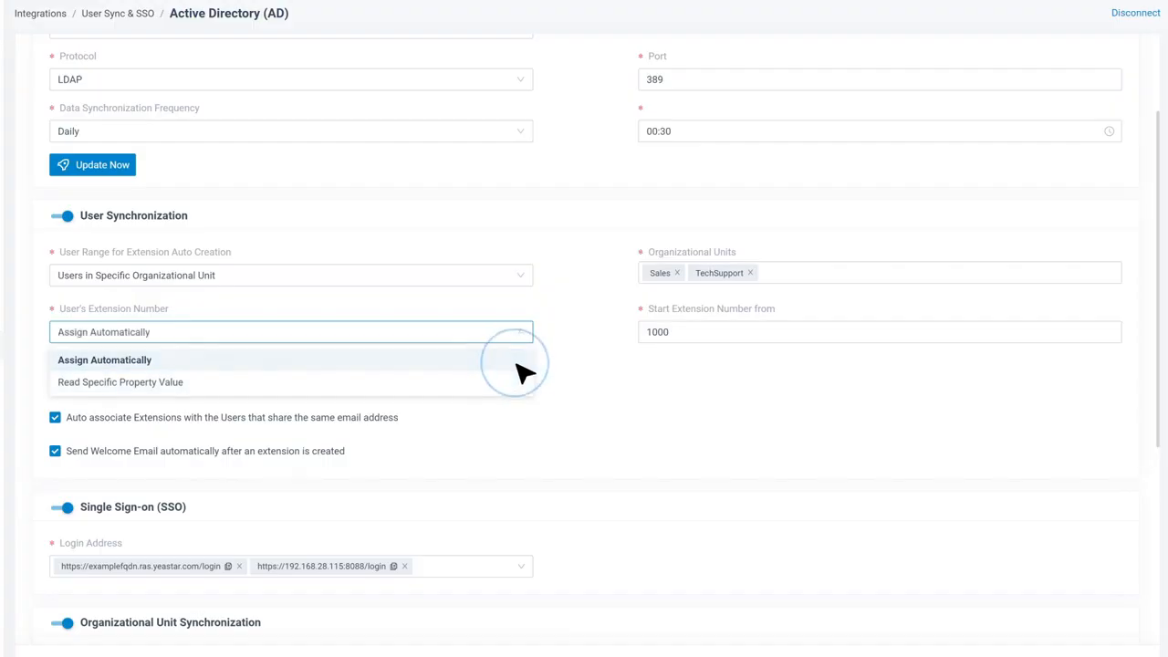
pyautogui.click(522, 390)
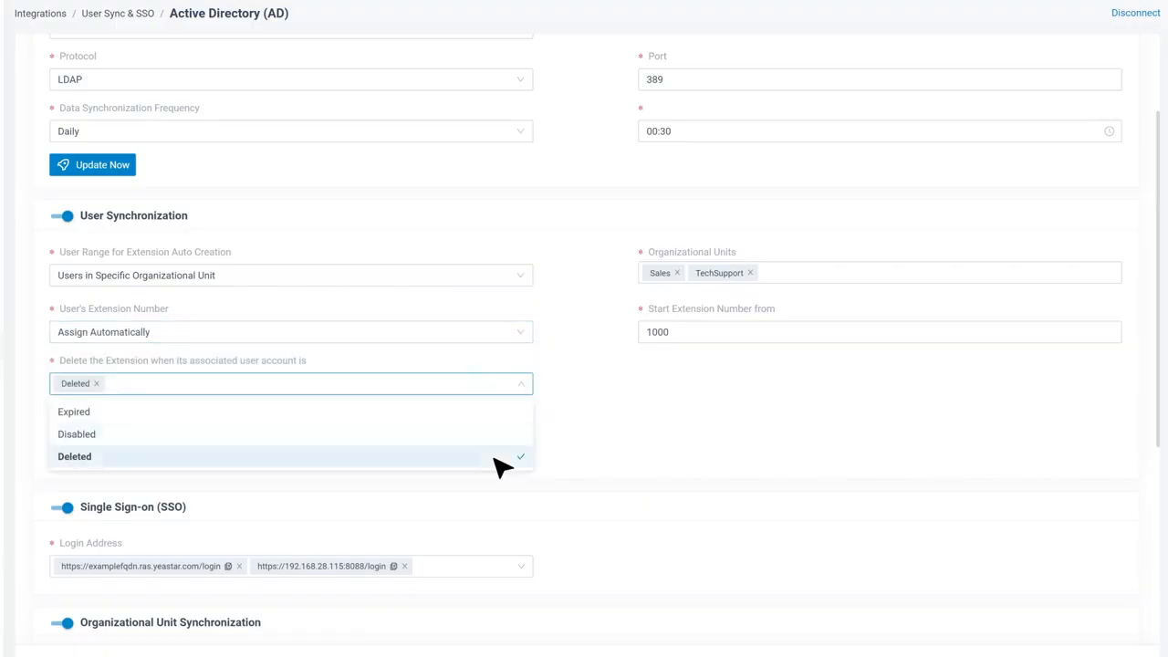
pyautogui.click(588, 463)
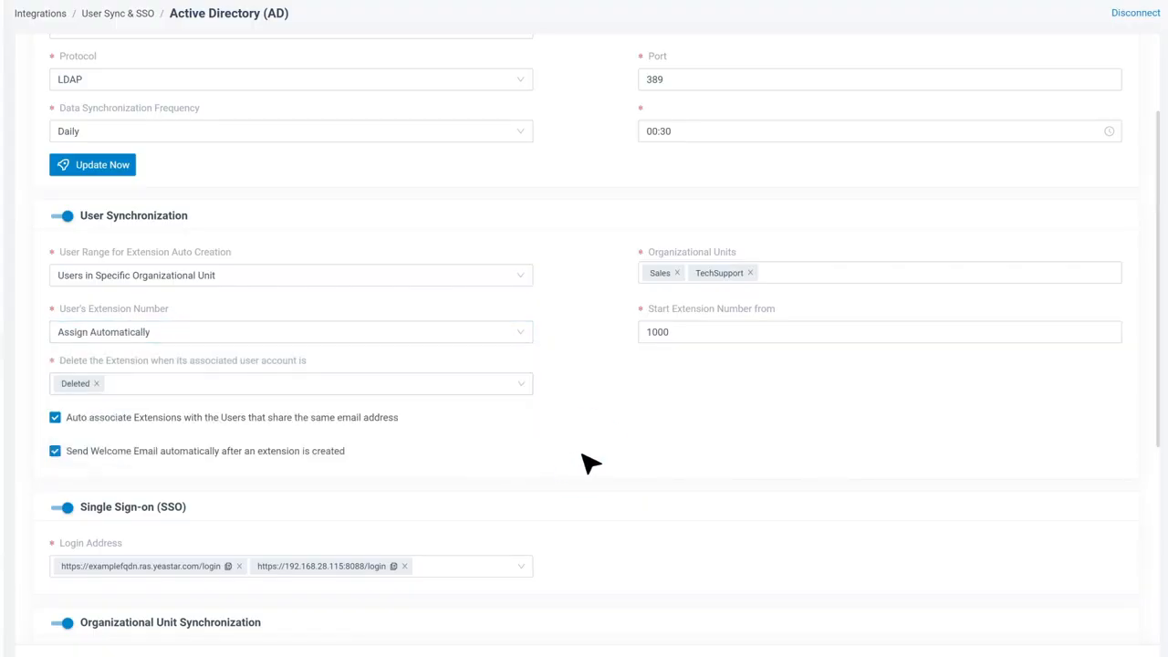
# - Keep auto association of extensions with users sharing the same email address enabled and save the user synchronization settings
pyautogui.click(287, 420)
pyautogui.click(286, 419)
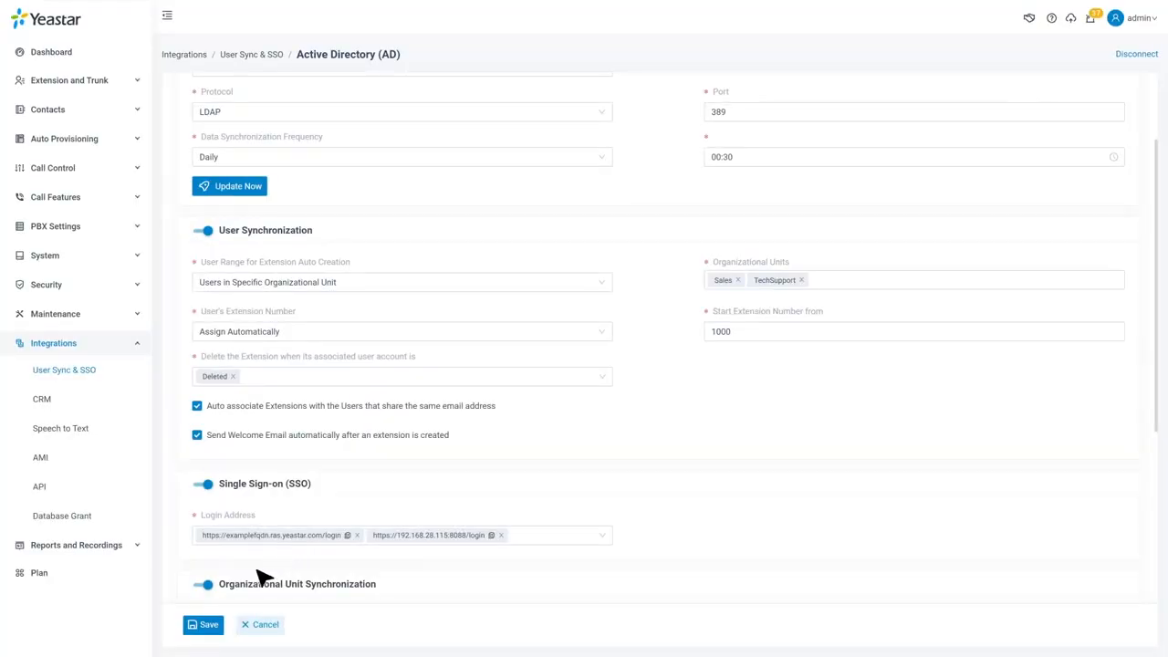
pyautogui.click(212, 626)
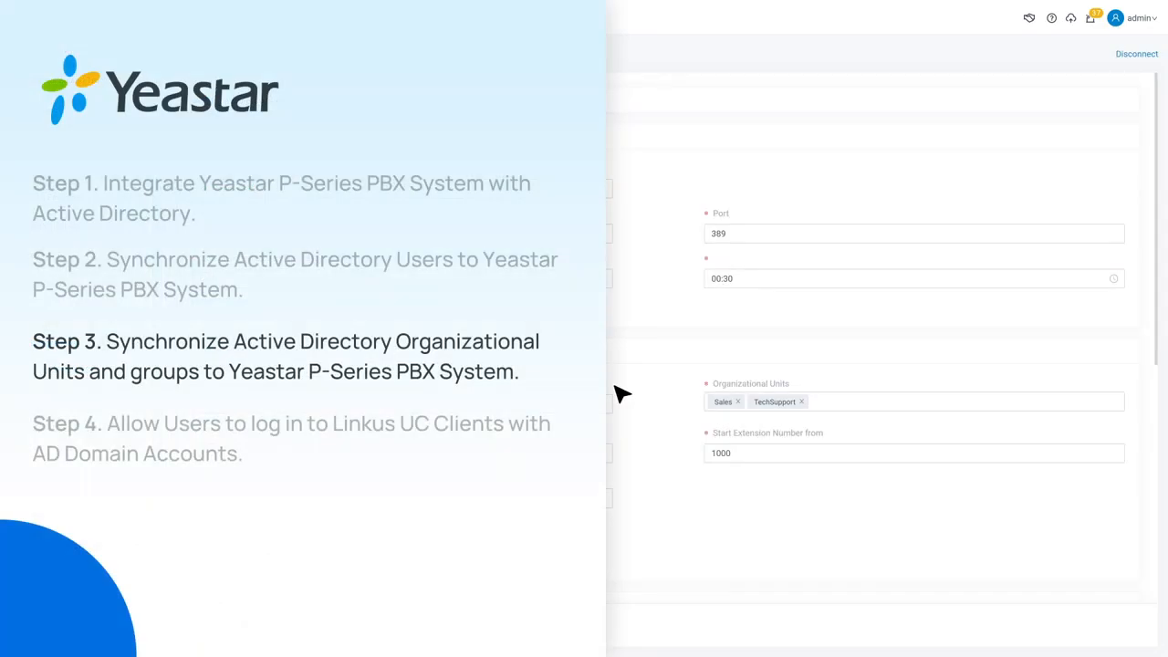
# - Set organizational unit synchronization to Specific Organizational Unit and Sub-OU, selecting Sales and TechSupport instead of Marketing
pyautogui.scroll(-7, 614, 385)
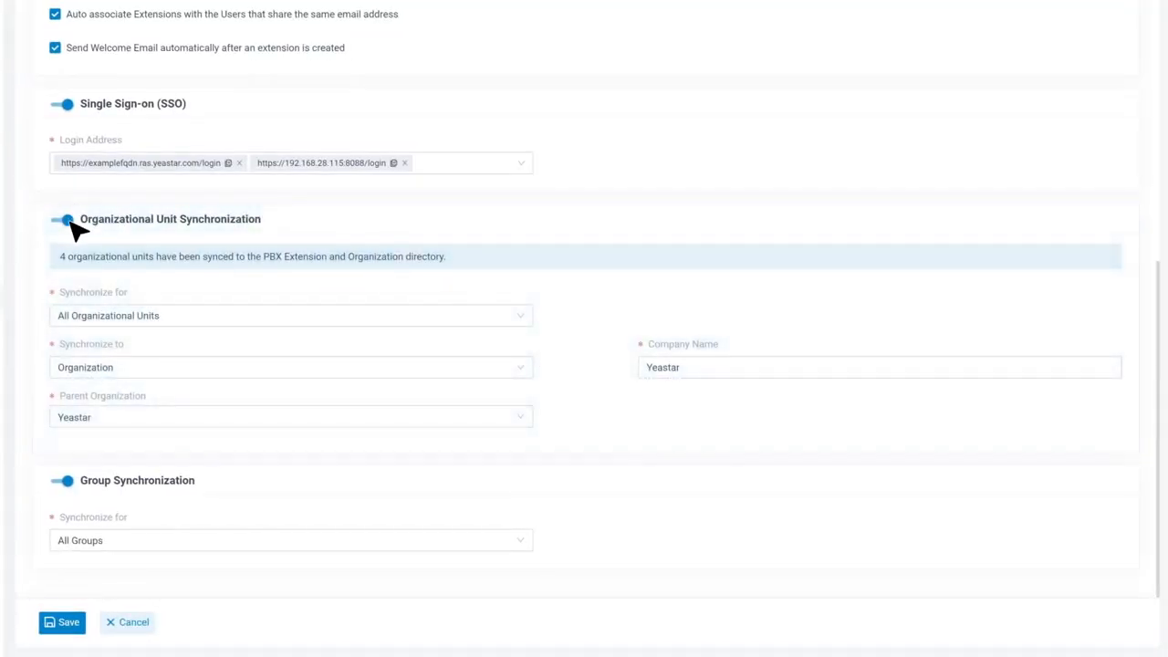
pyautogui.click(523, 317)
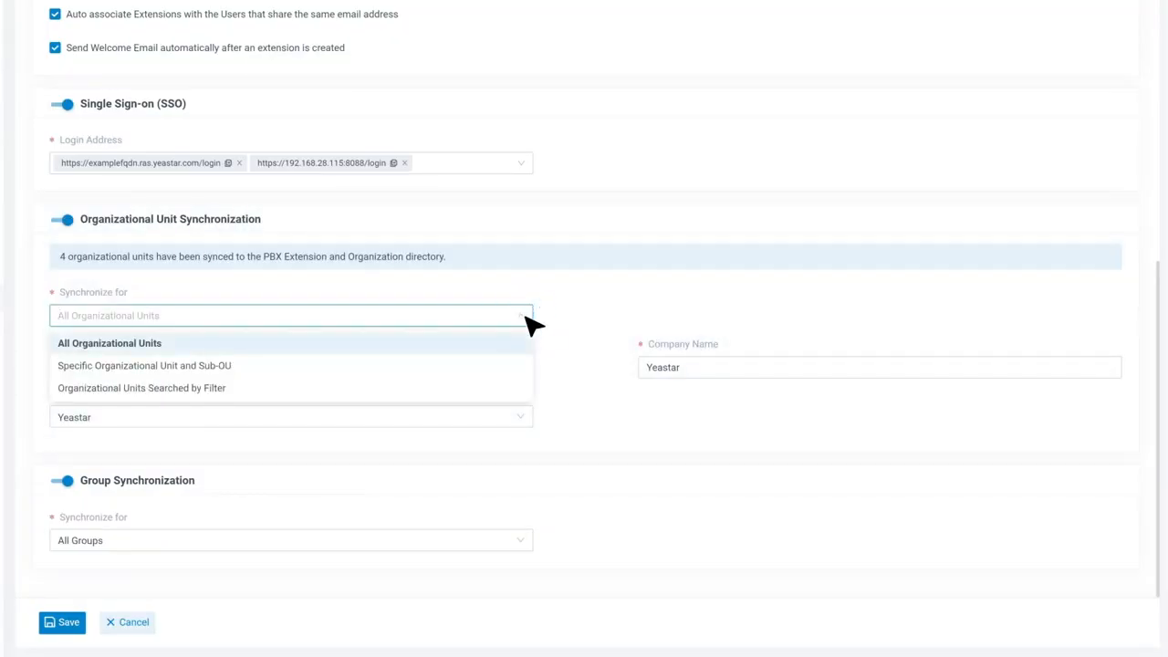
pyautogui.click(491, 365)
pyautogui.click(712, 319)
pyautogui.click(646, 340)
pyautogui.click(692, 398)
pyautogui.click(689, 425)
pyautogui.click(683, 341)
pyautogui.click(575, 342)
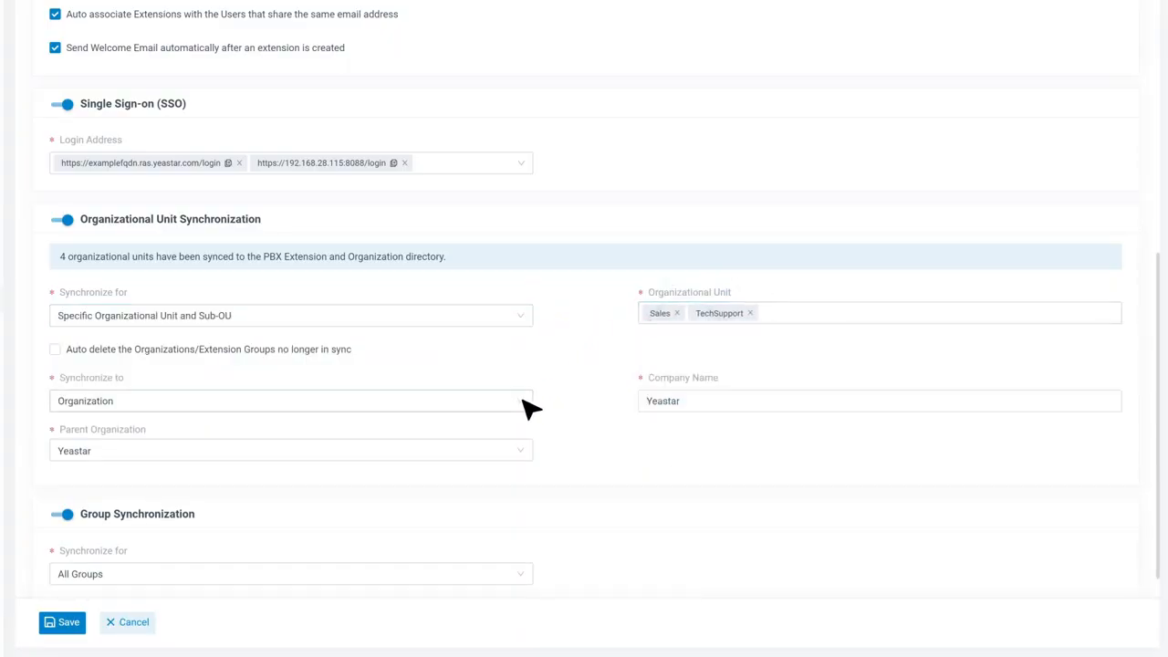
# - Synchronize the organizational units to Organization and save the synchronization settings
pyautogui.click(529, 408)
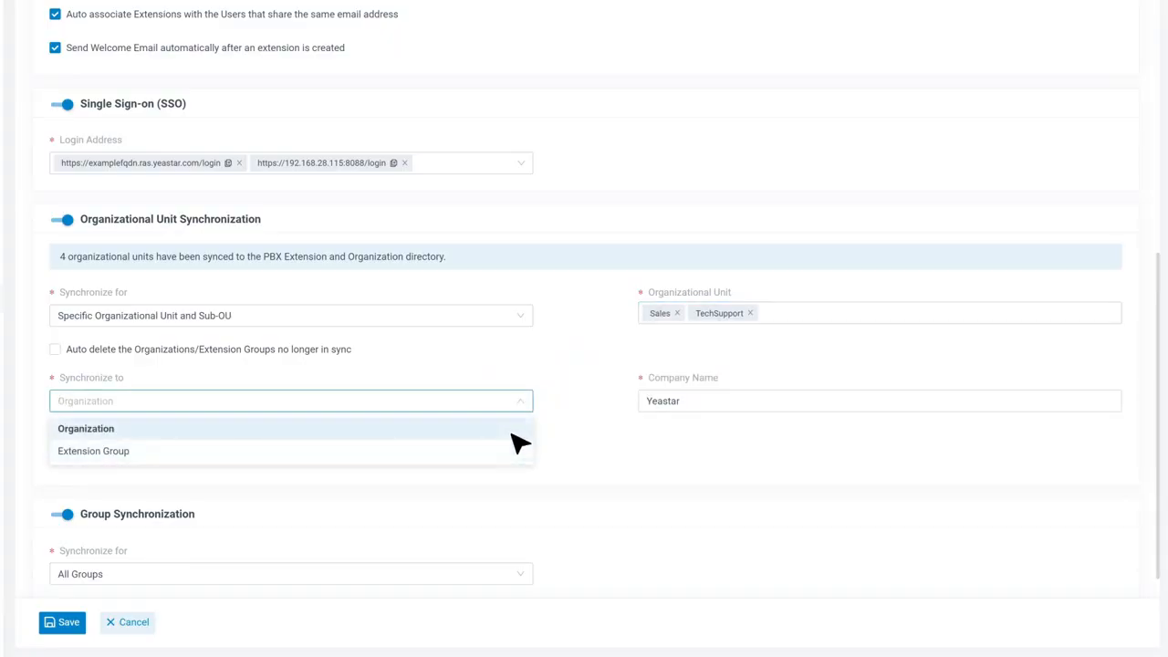
pyautogui.click(516, 436)
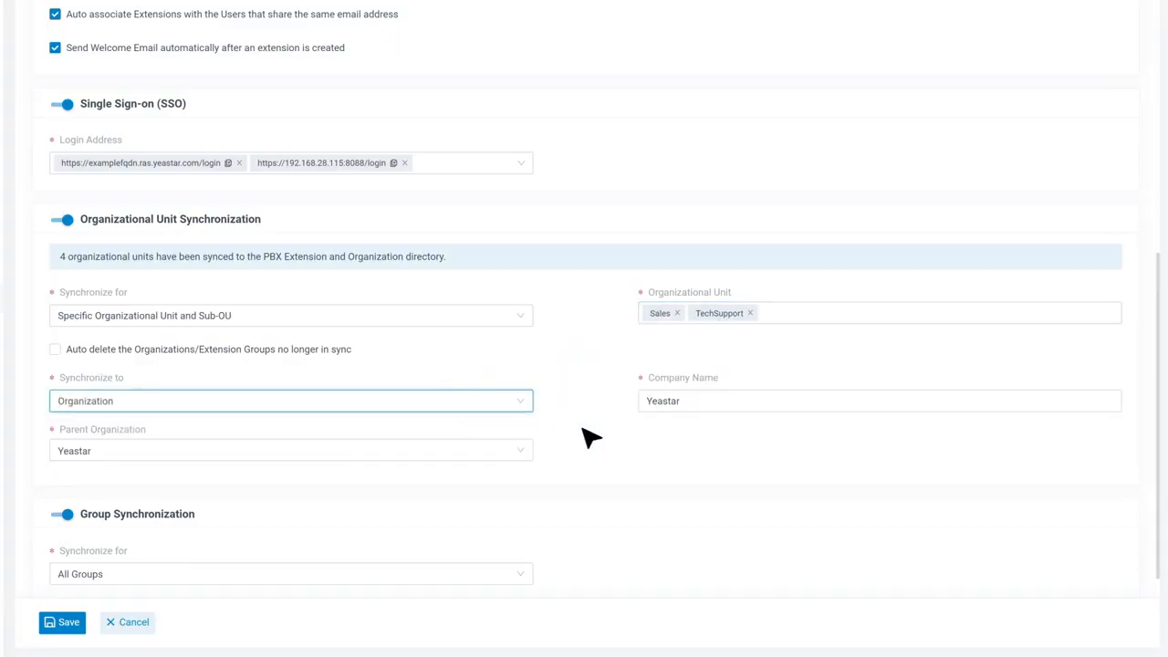
pyautogui.click(69, 627)
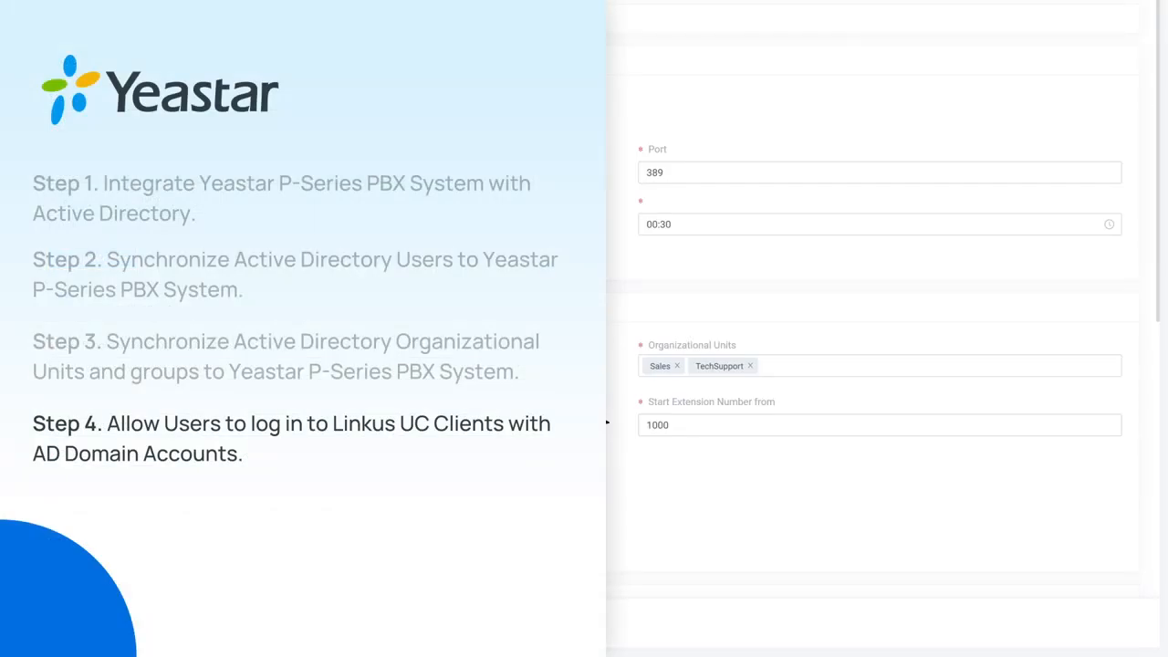
# - Review the Single Sign-on login addresses for both the domain name and the local IP, and save the configuration
pyautogui.scroll(-3, 606, 421)
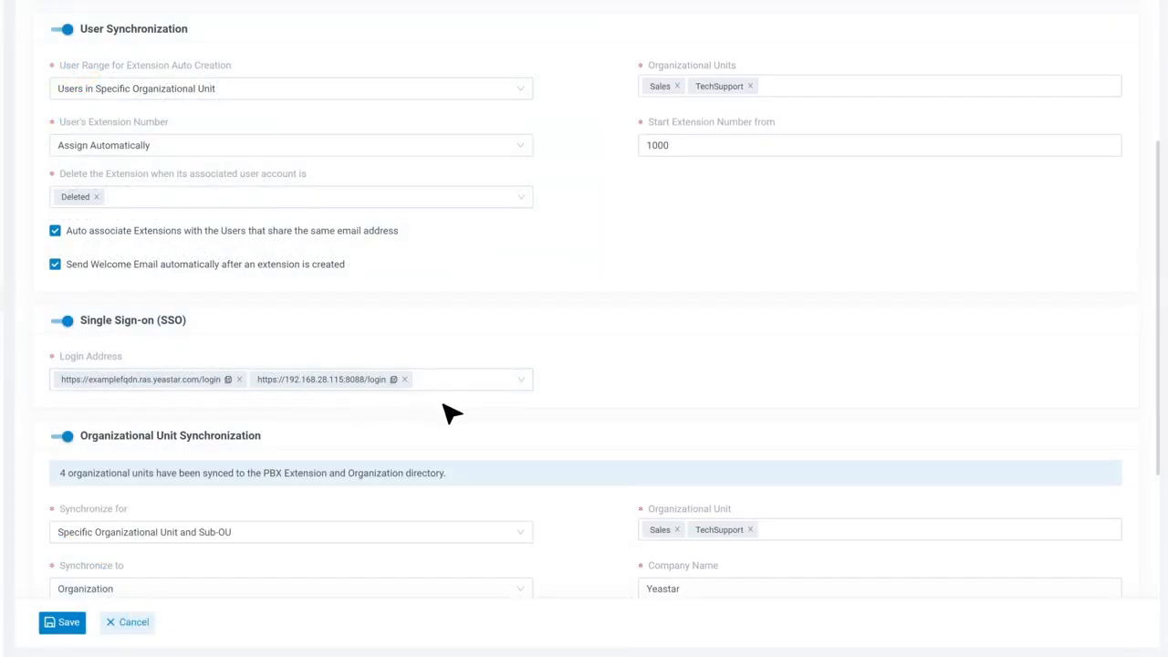
pyautogui.click(523, 384)
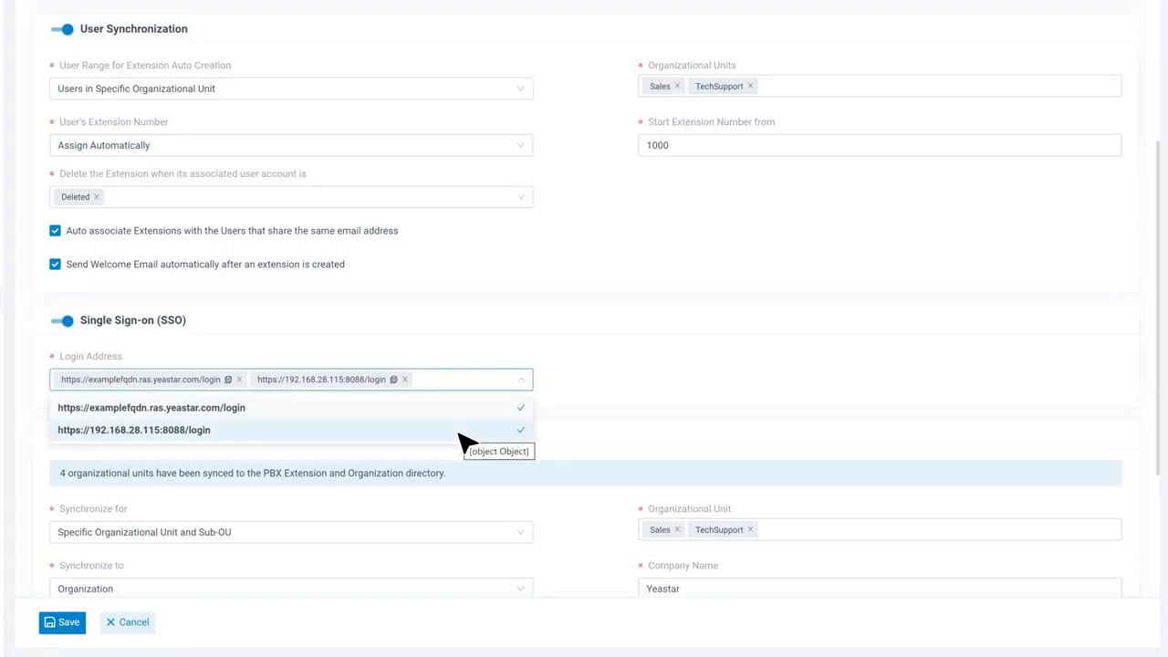
pyautogui.click(522, 379)
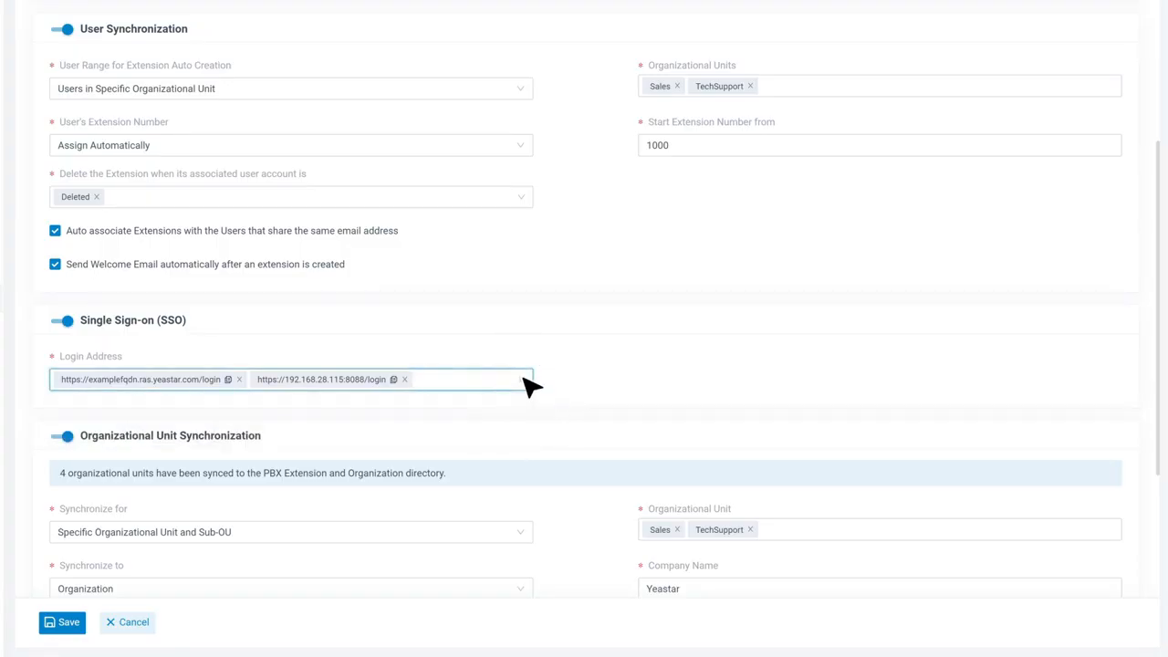
pyautogui.click(77, 622)
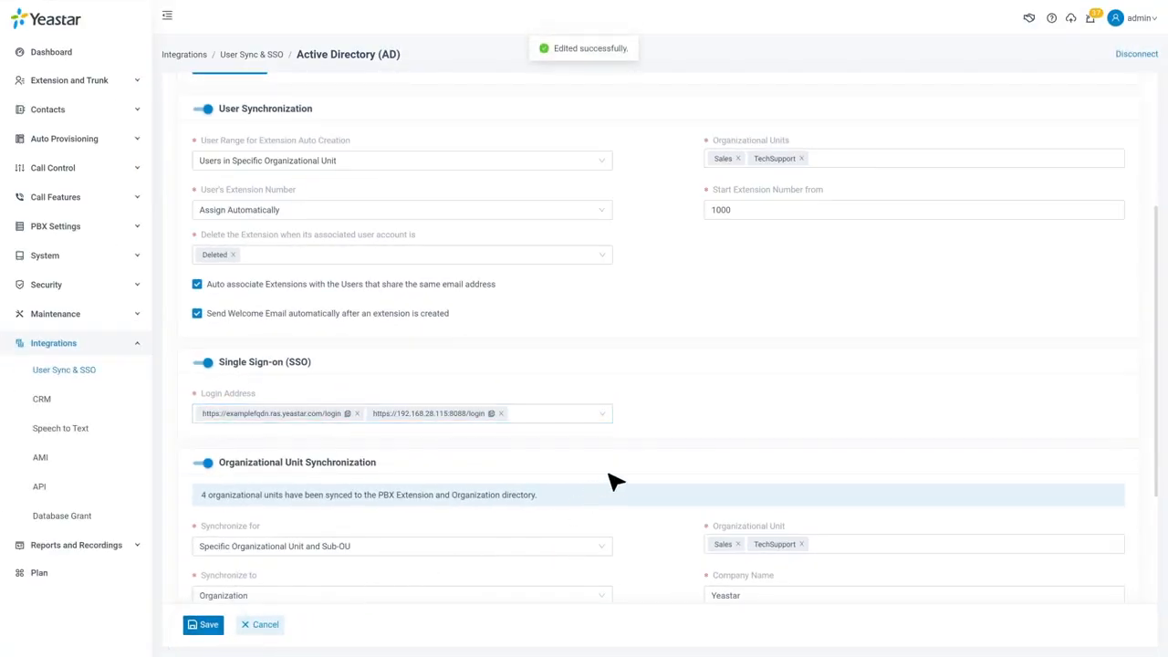